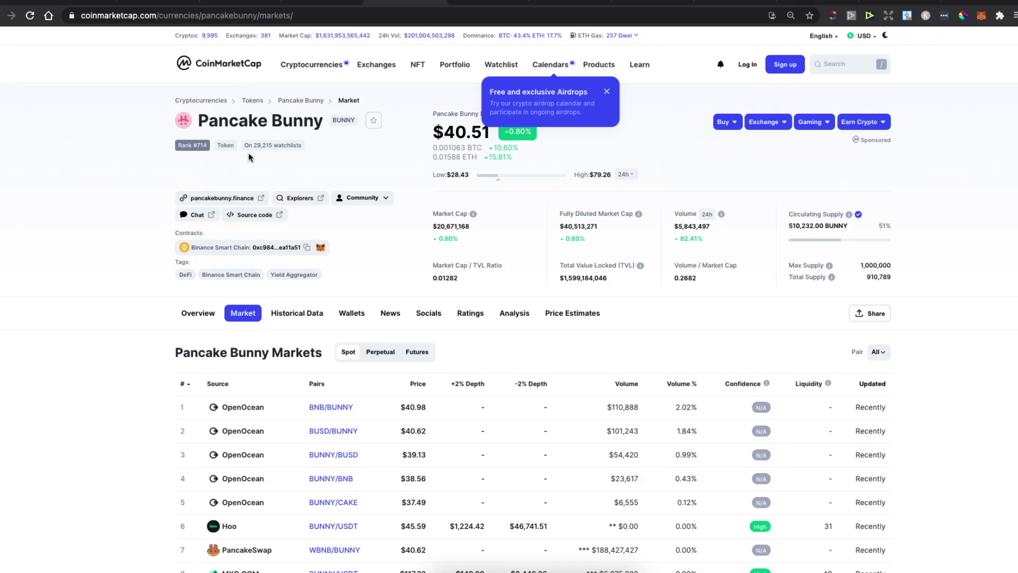
{"action": "scroll", "coordinate": [304, 180], "scroll_direction": "down", "scroll_amount": 1}
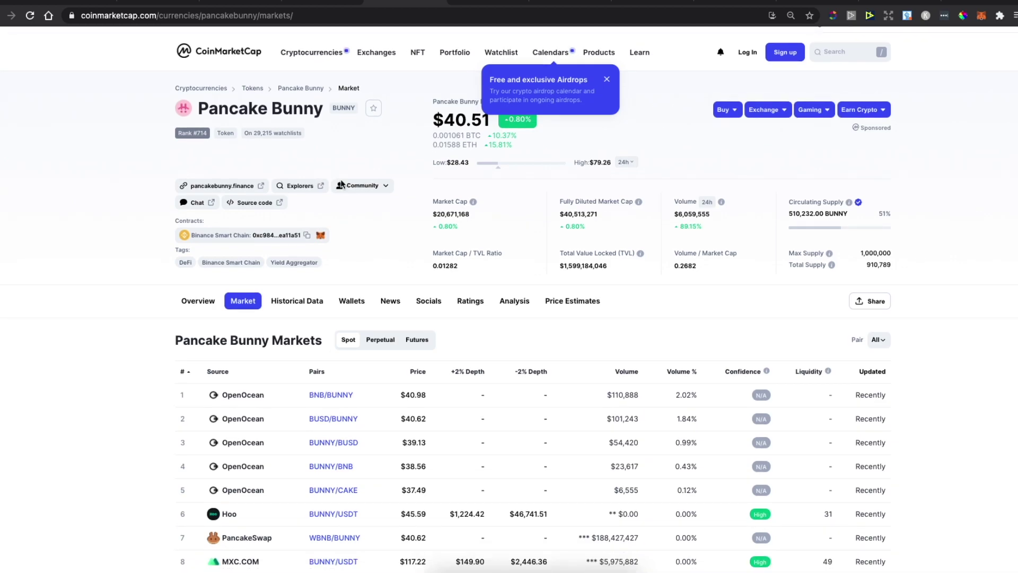
{"action": "scroll", "coordinate": [351, 204], "scroll_direction": "down", "scroll_amount": 5}
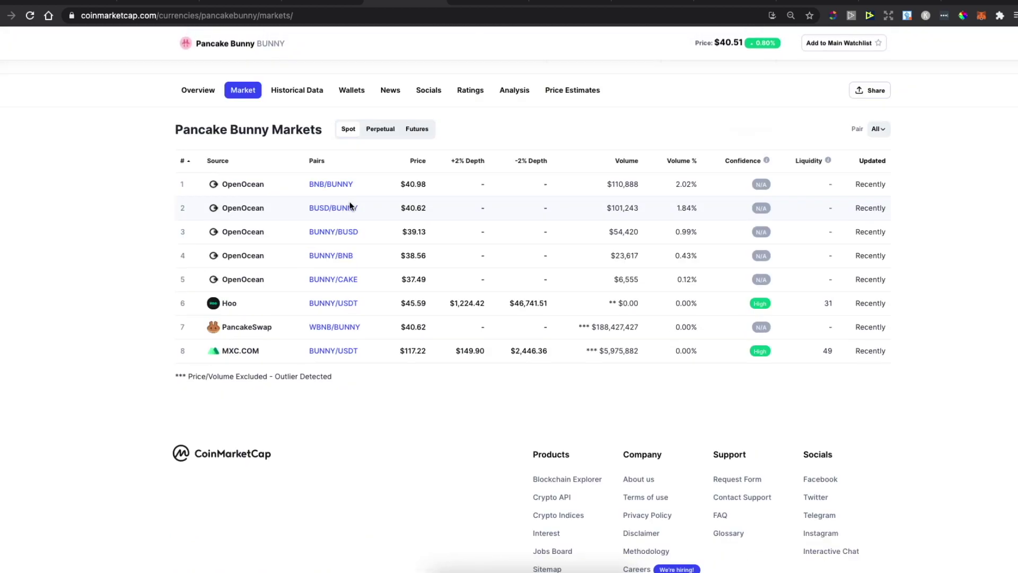
{"action": "scroll", "coordinate": [268, 271], "scroll_direction": "down", "scroll_amount": 2}
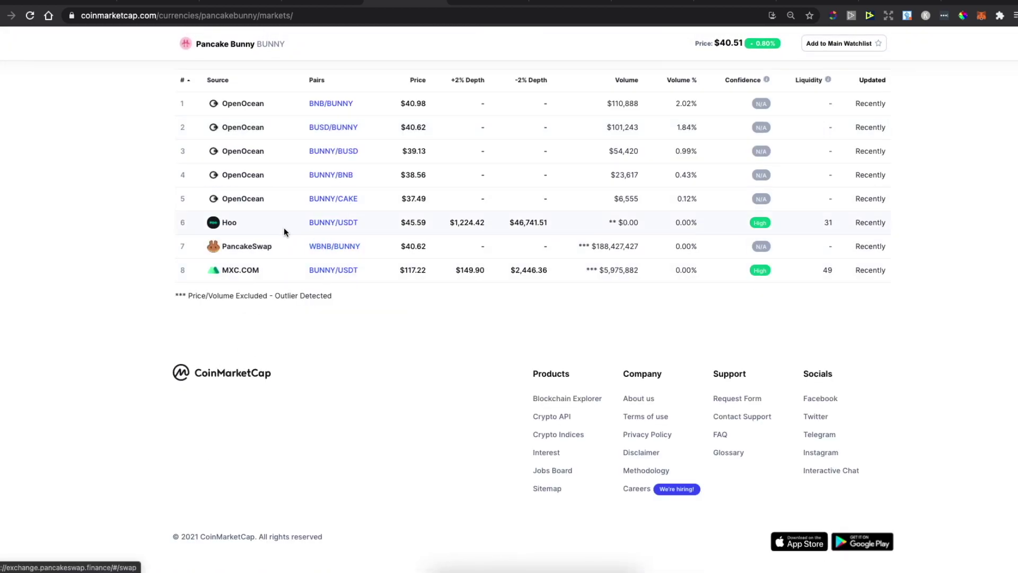
{"action": "scroll", "coordinate": [283, 230], "scroll_direction": "up", "scroll_amount": 3}
{"action": "scroll", "coordinate": [282, 231], "scroll_direction": "up", "scroll_amount": 1}
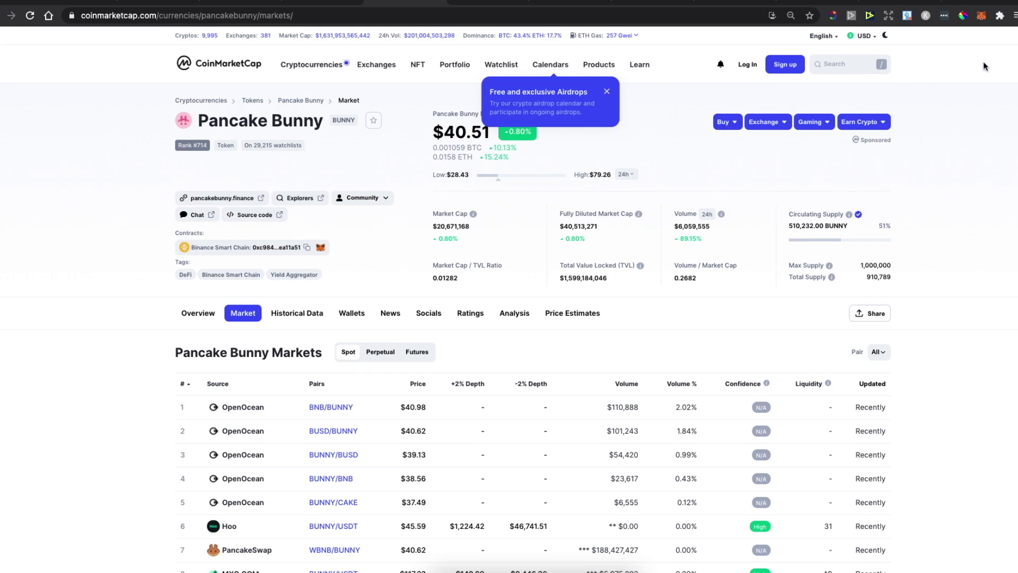
Confirm the MetaMask wallet is on the Smart Chain network via the network list.
{"action": "left_click", "coordinate": [983, 17]}
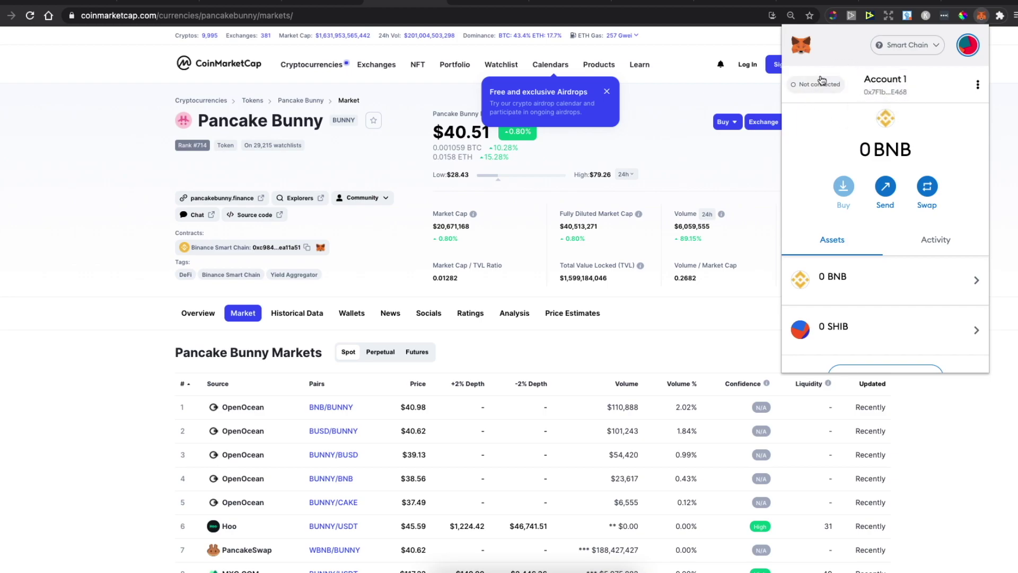
{"action": "left_click", "coordinate": [933, 45]}
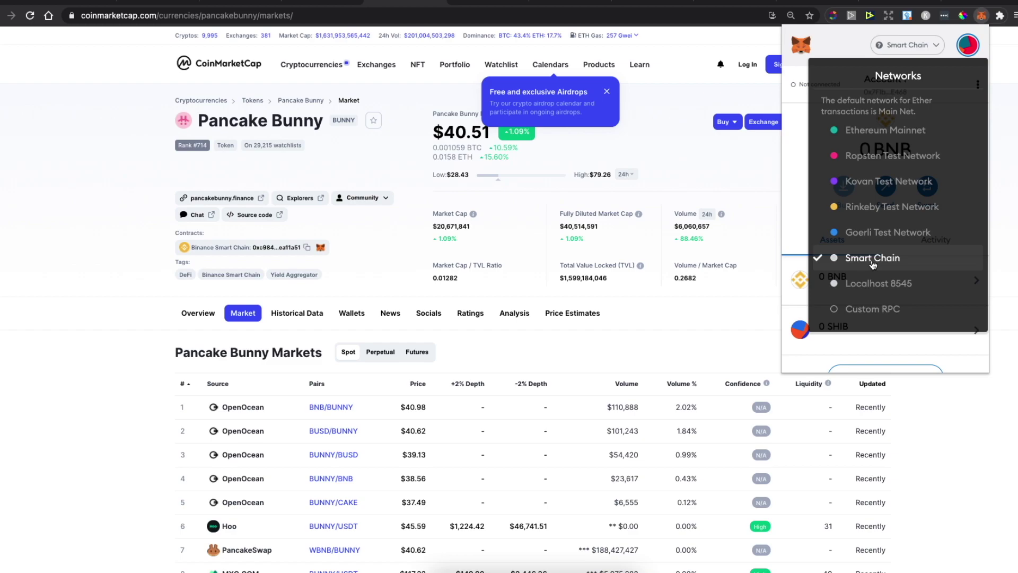
{"action": "left_click", "coordinate": [809, 196]}
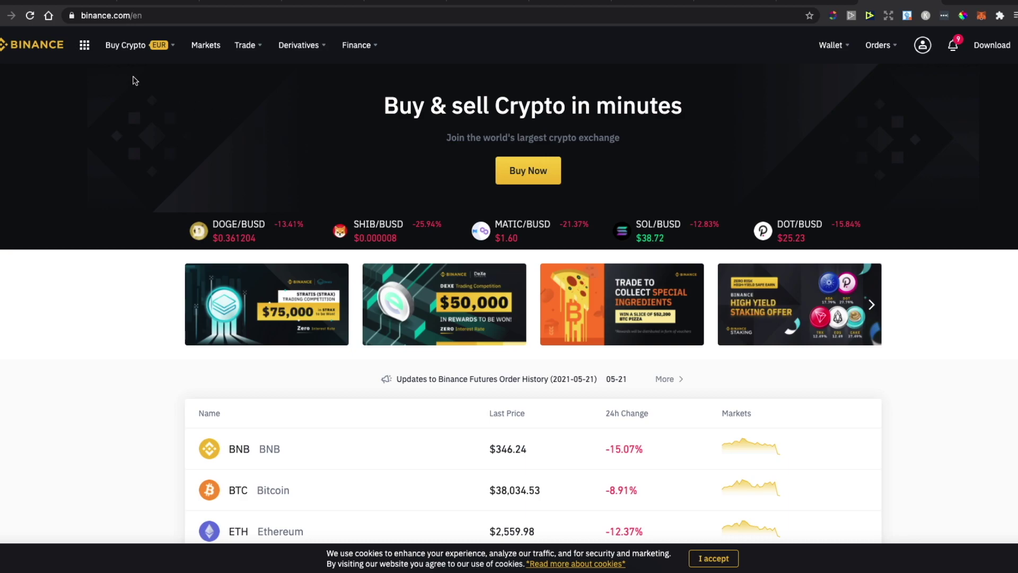
{"action": "mouse_move", "coordinate": [126, 45]}
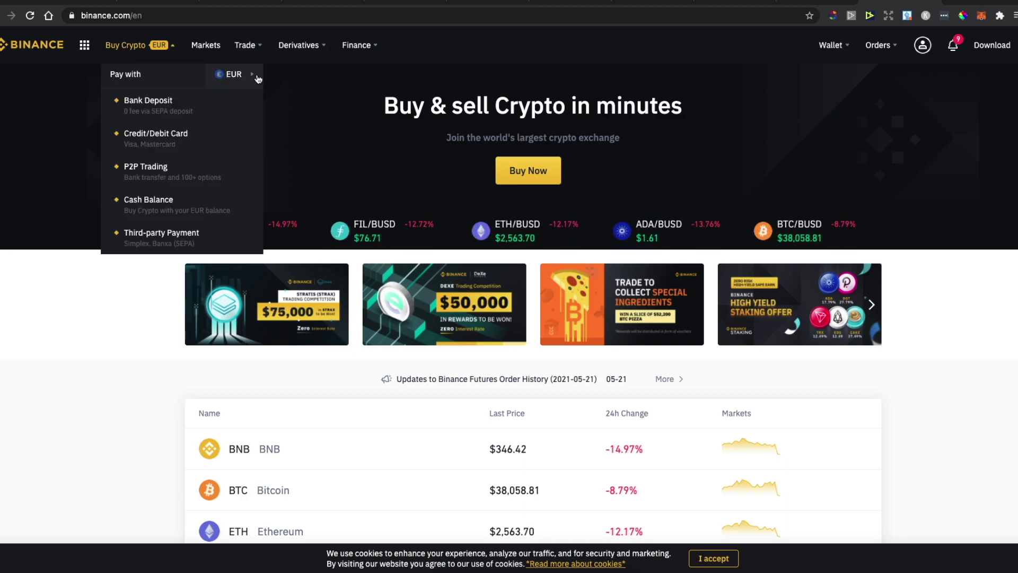
Keep EUR as the payment currency and go to buying crypto with a credit/debit card.
{"action": "left_click", "coordinate": [252, 79]}
{"action": "left_click", "coordinate": [288, 126]}
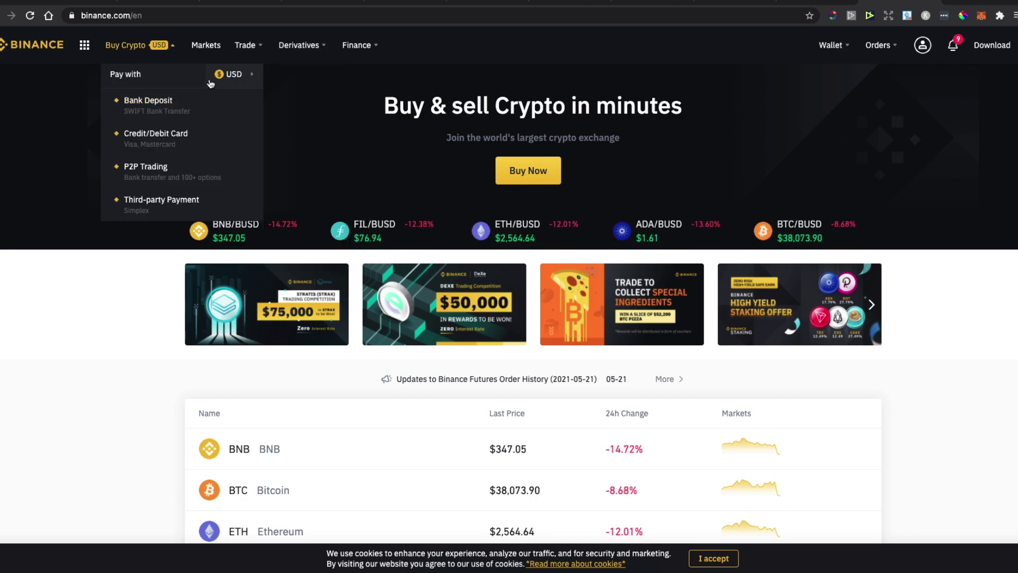
{"action": "left_click", "coordinate": [288, 102]}
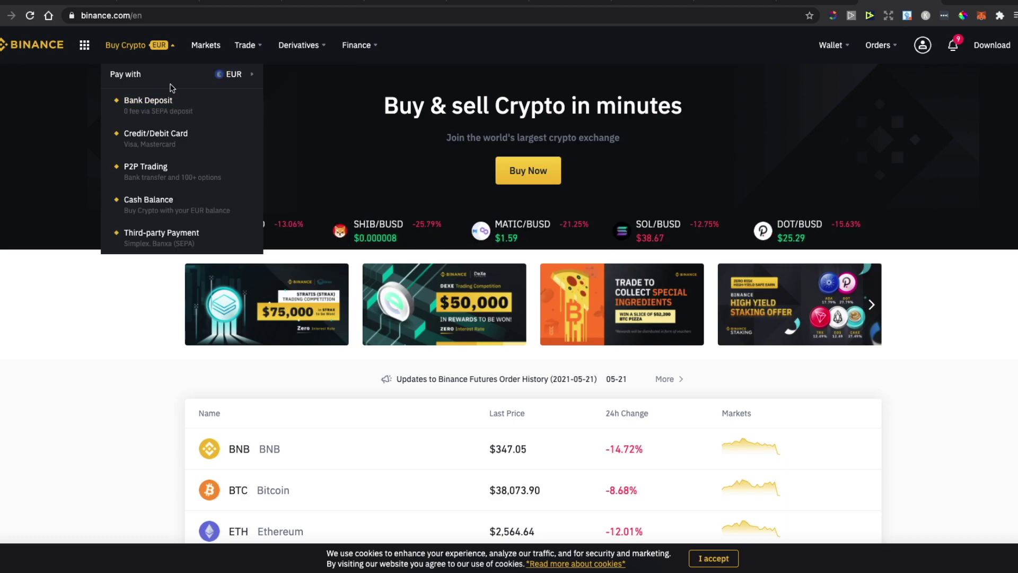
{"action": "left_click", "coordinate": [149, 138]}
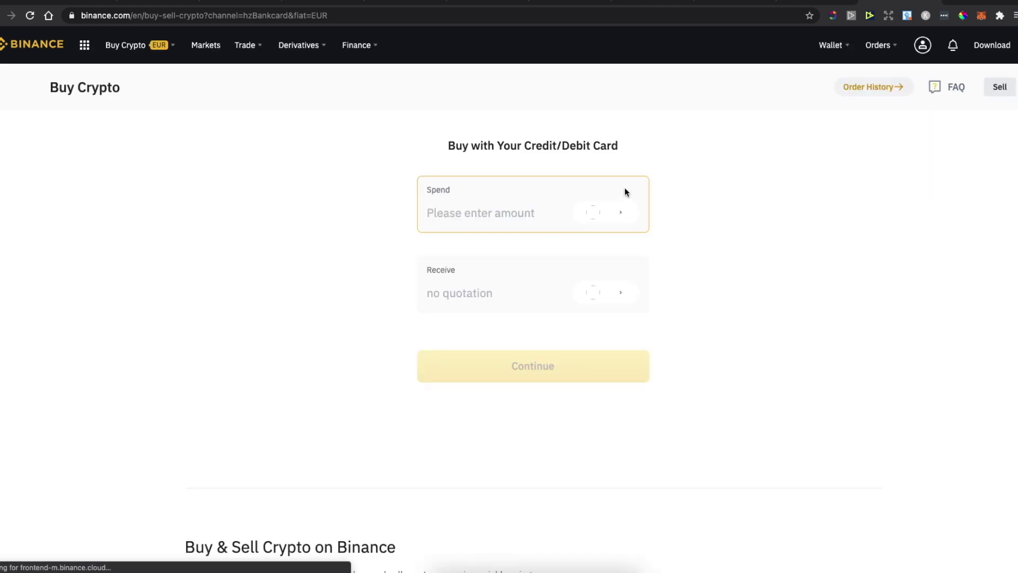
Set the card purchase to spend 15 EUR and receive BNB instead of BTC.
{"action": "left_click", "coordinate": [440, 214]}
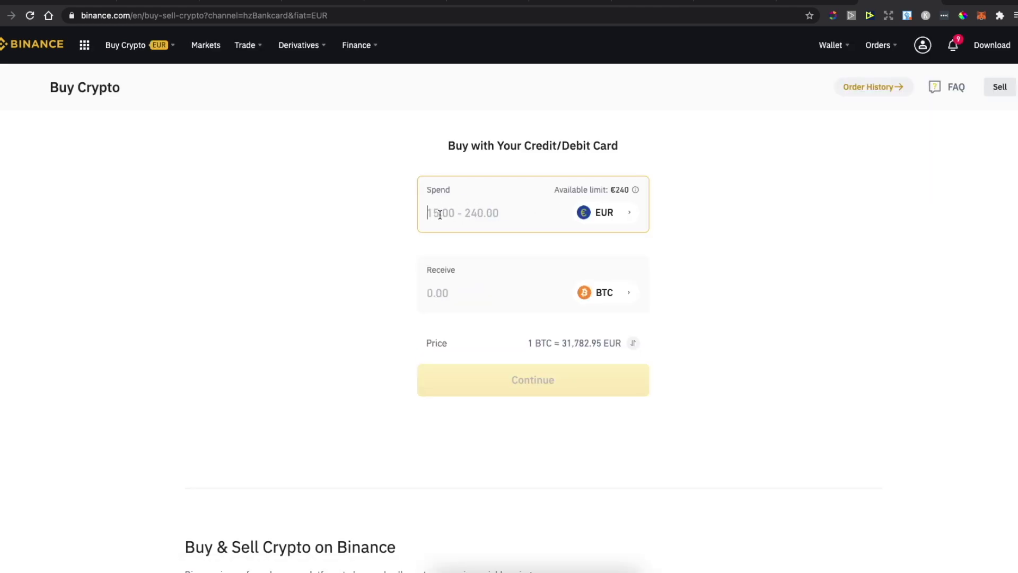
{"action": "type", "text": "15"}
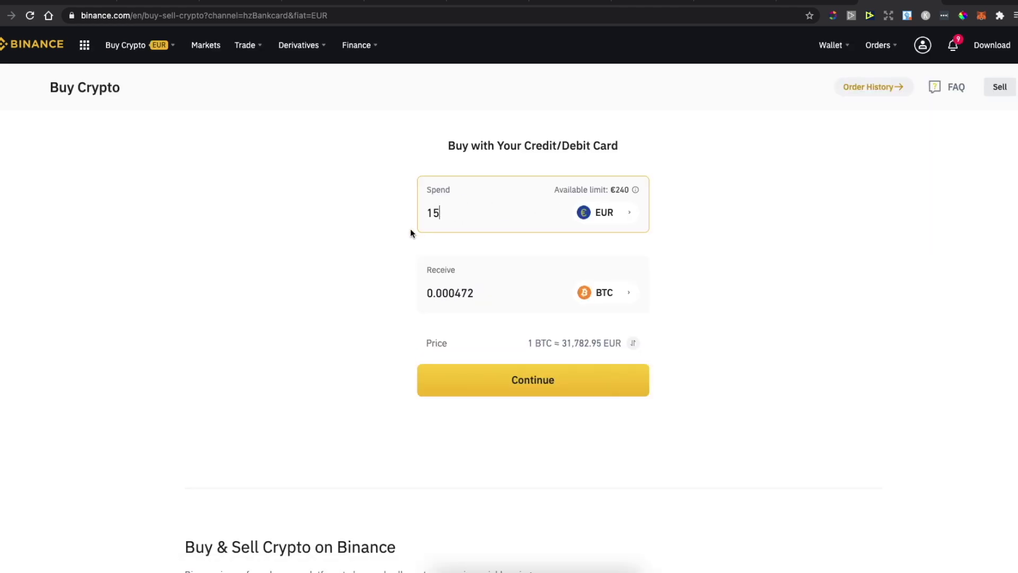
{"action": "left_click", "coordinate": [563, 298]}
{"action": "left_click", "coordinate": [611, 298]}
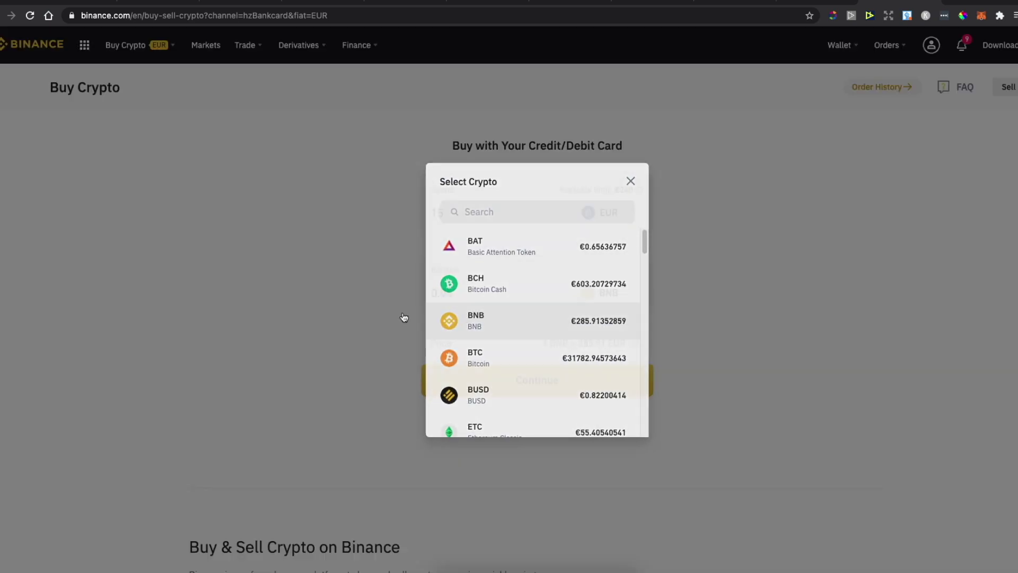
{"action": "left_click", "coordinate": [489, 320]}
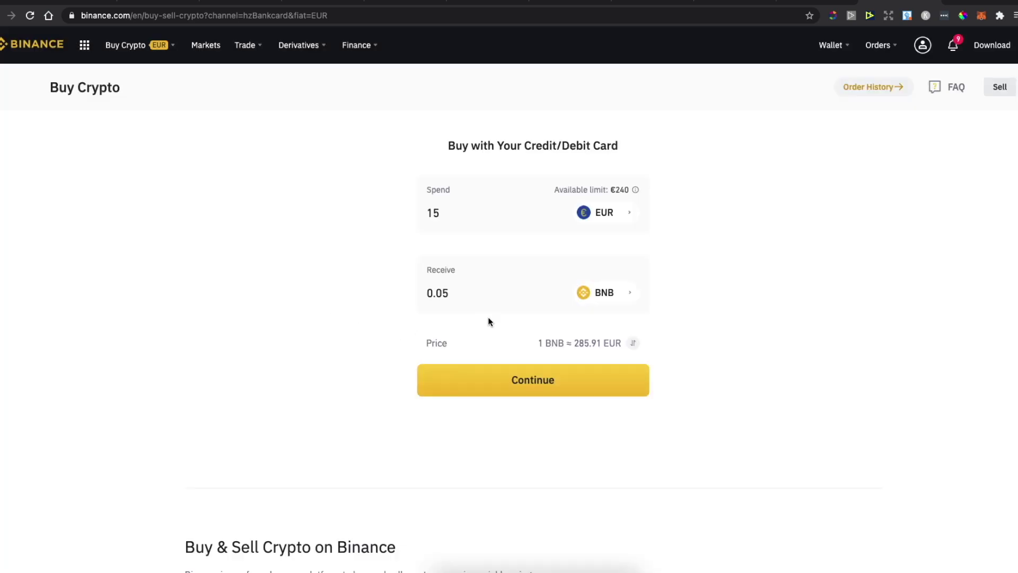
Copy the MetaMask account address and go to the Fiat and Spot wallet overview.
{"action": "left_click", "coordinate": [983, 16]}
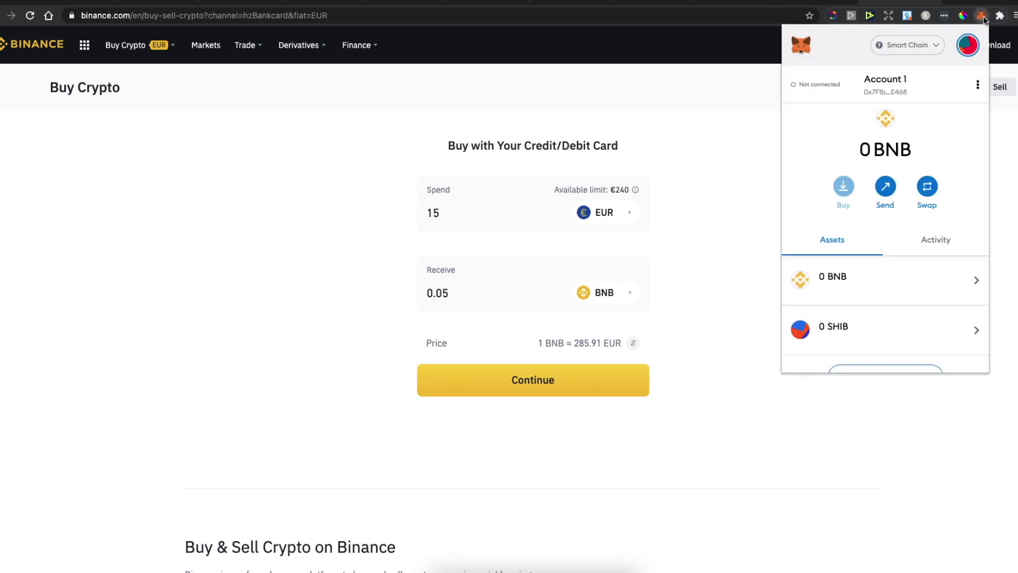
{"action": "left_click", "coordinate": [886, 86]}
{"action": "left_click", "coordinate": [318, 210]}
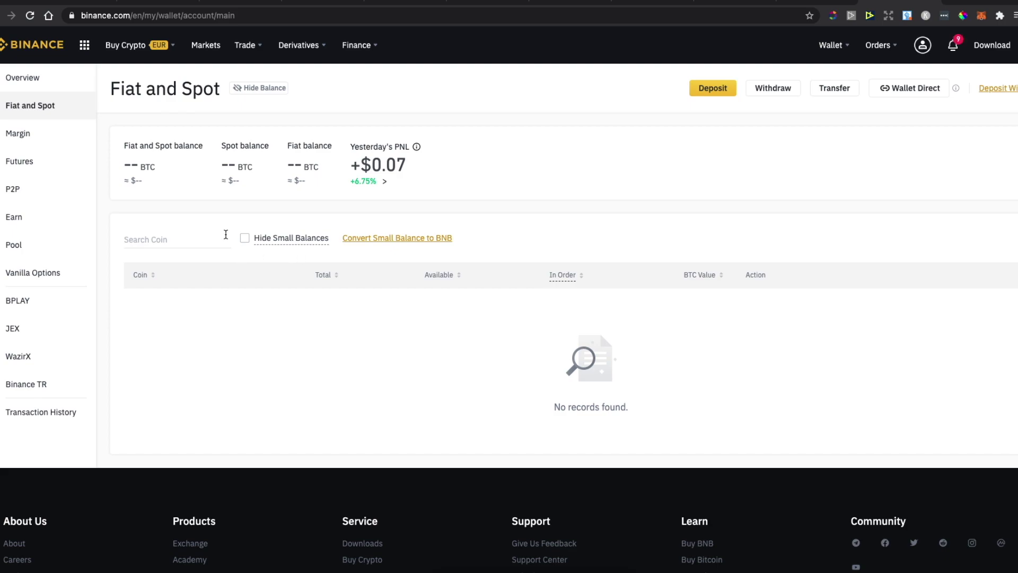
Start a BNB withdrawal and paste the MetaMask address as the destination.
{"action": "left_click", "coordinate": [130, 240]}
{"action": "type", "text": "bnb"}
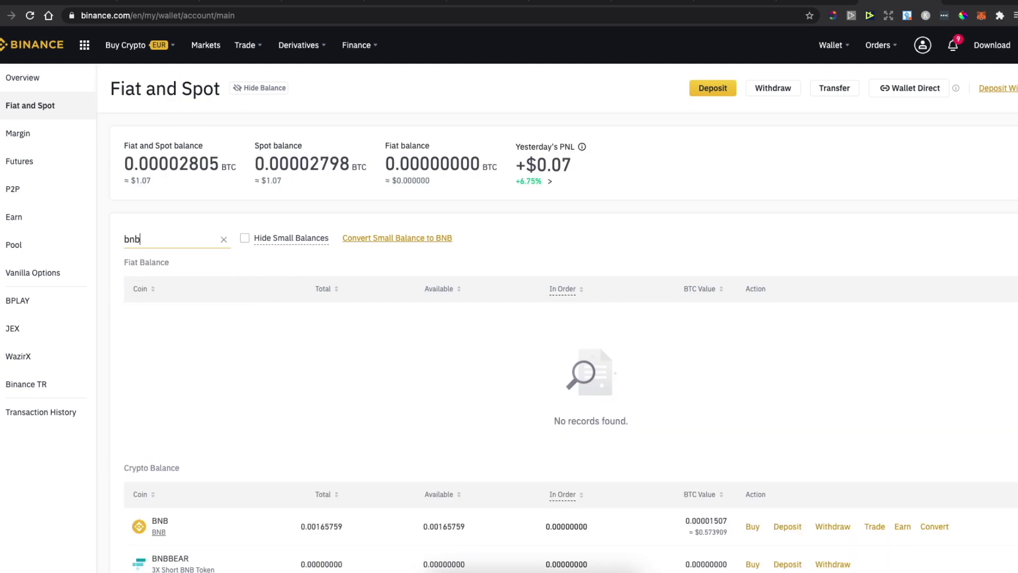
{"action": "left_click", "coordinate": [827, 527]}
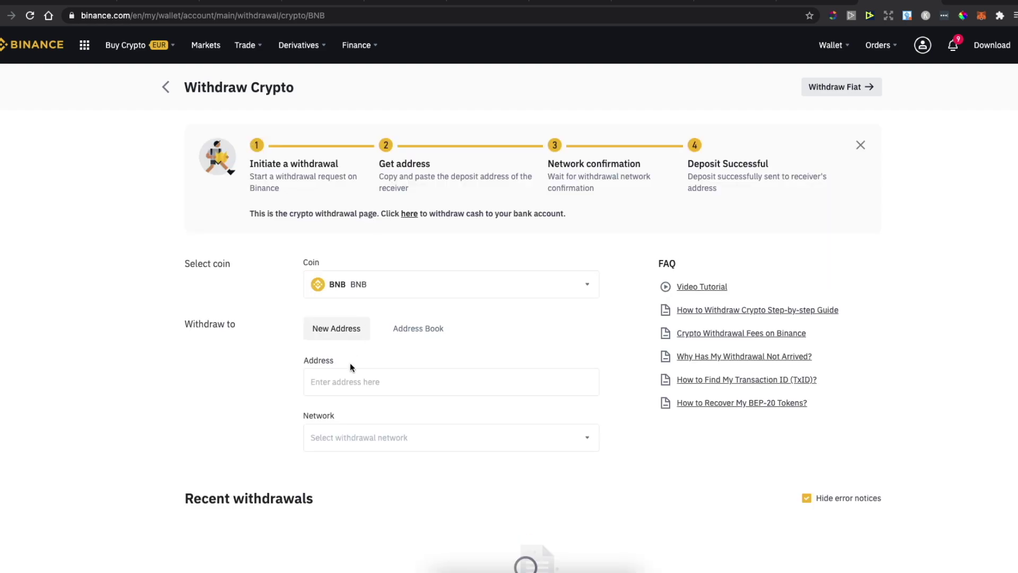
{"action": "left_click", "coordinate": [350, 375]}
{"action": "key", "text": "ctrl+v"}
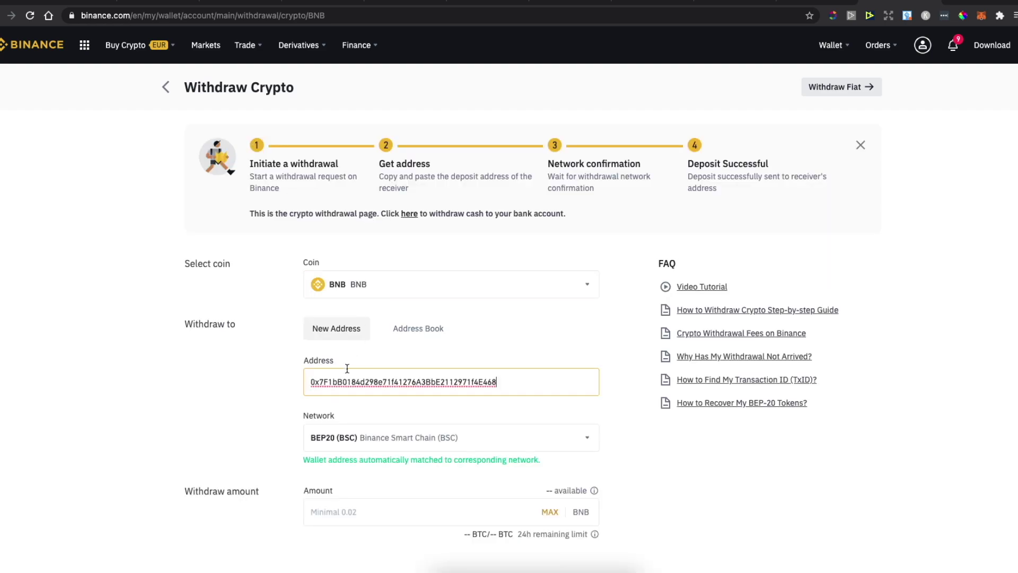
{"action": "scroll", "coordinate": [343, 355], "scroll_direction": "down", "scroll_amount": 2}
{"action": "left_click", "coordinate": [330, 411]}
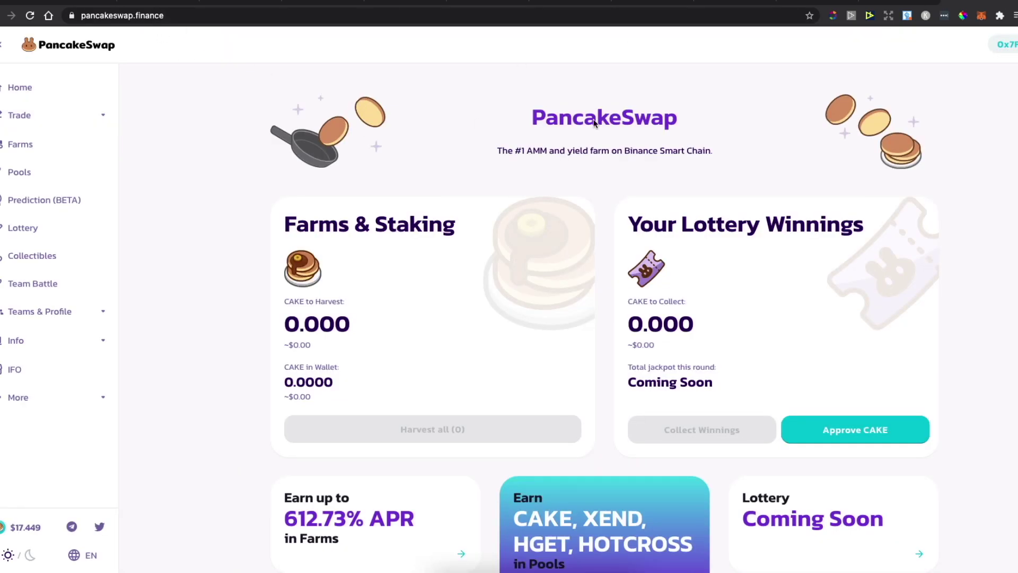
Log the wallet out of PancakeSwap and reconnect it with MetaMask.
{"action": "left_click", "coordinate": [1005, 45]}
{"action": "left_click", "coordinate": [534, 348]}
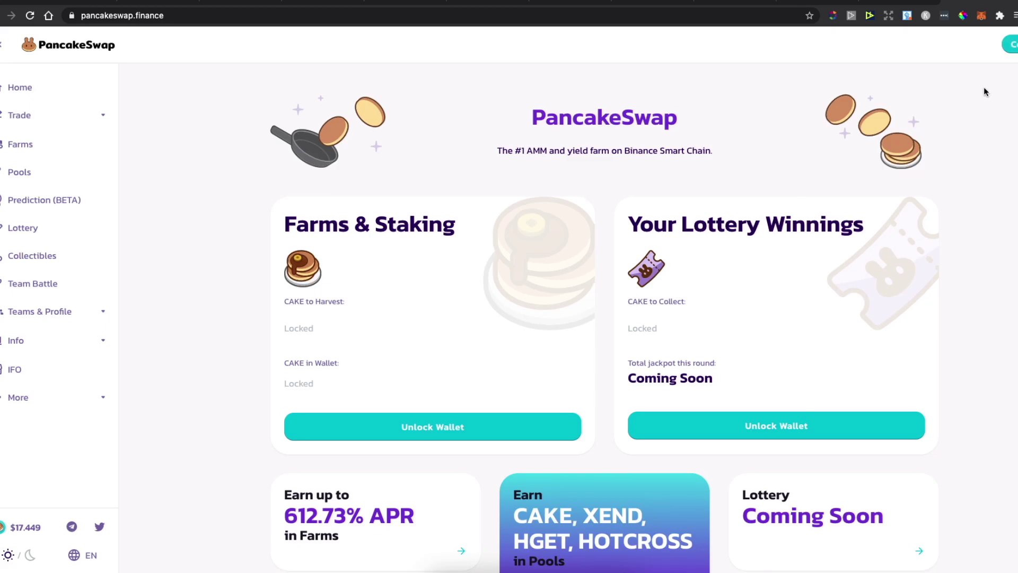
{"action": "left_click", "coordinate": [1004, 45]}
{"action": "left_click", "coordinate": [569, 210]}
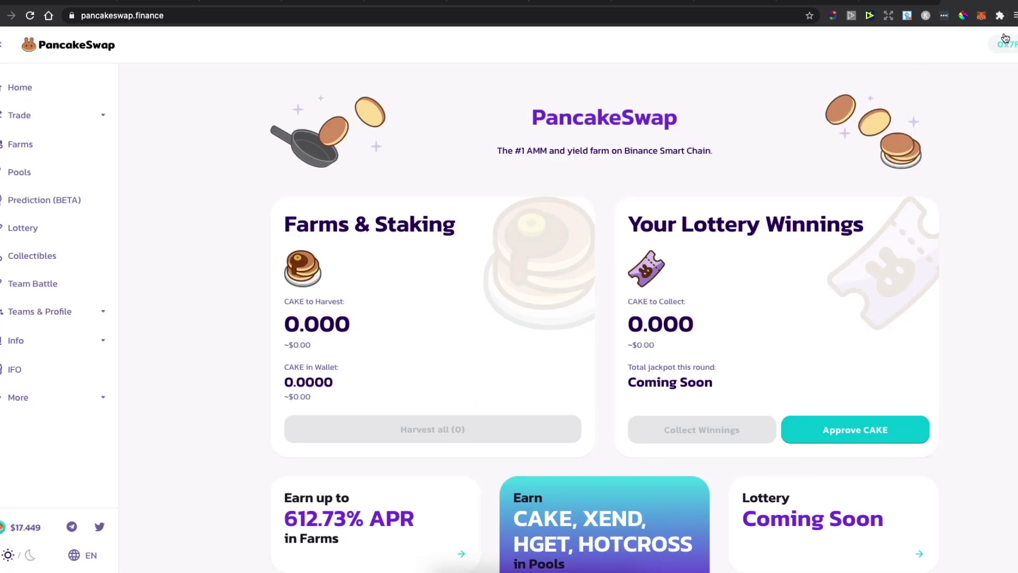
Keep Smart Chain as the active MetaMask network.
{"action": "left_click", "coordinate": [984, 17]}
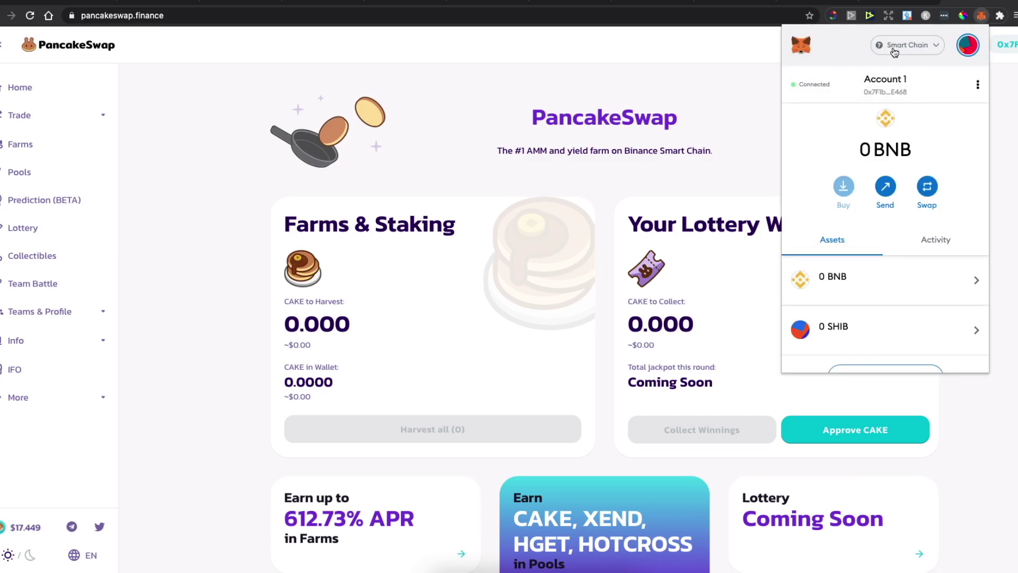
{"action": "left_click", "coordinate": [893, 50]}
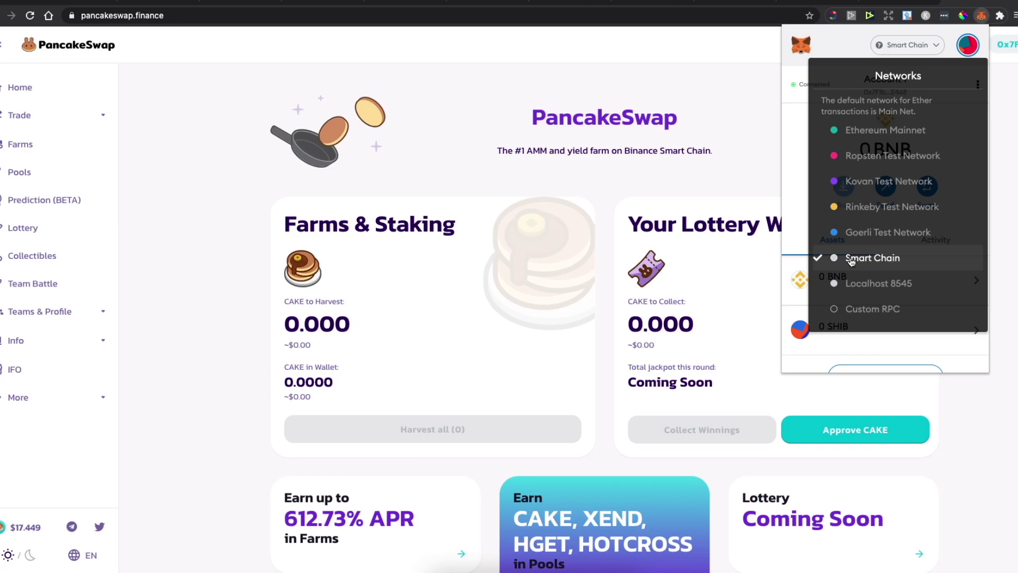
{"action": "left_click", "coordinate": [851, 262]}
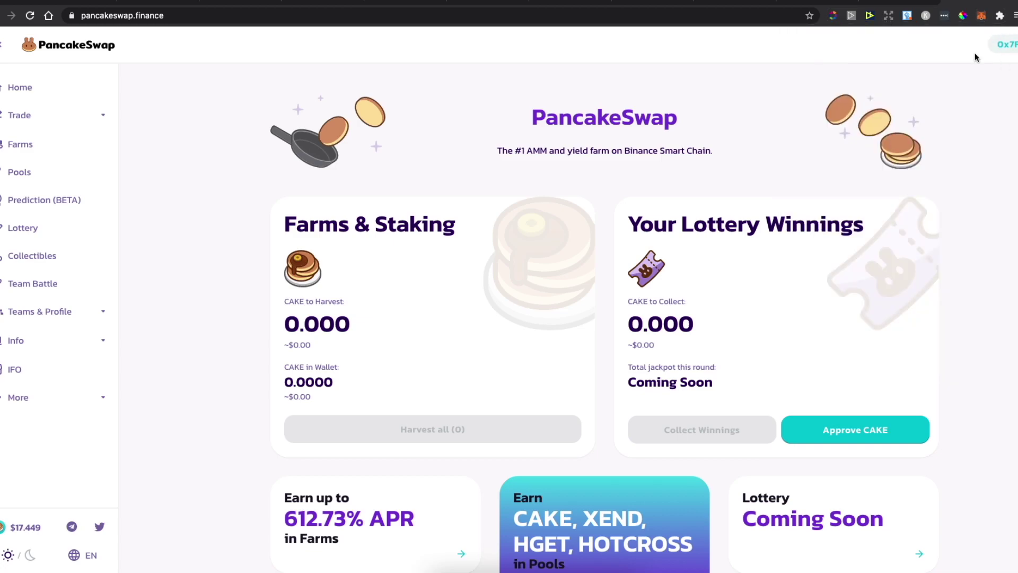
Go to Trade > Exchange and start picking the token to receive.
{"action": "left_click", "coordinate": [29, 115]}
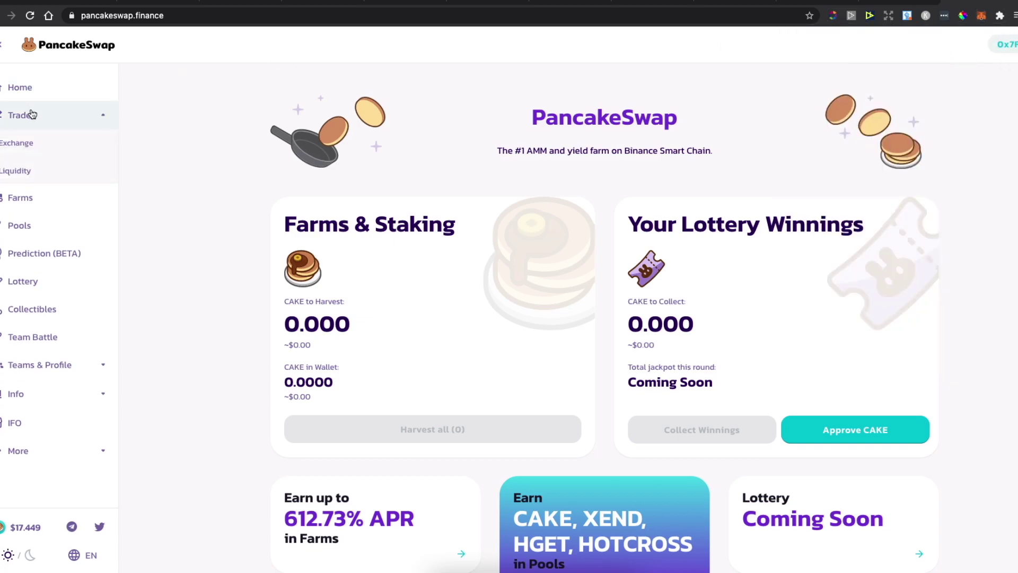
{"action": "left_click", "coordinate": [26, 142]}
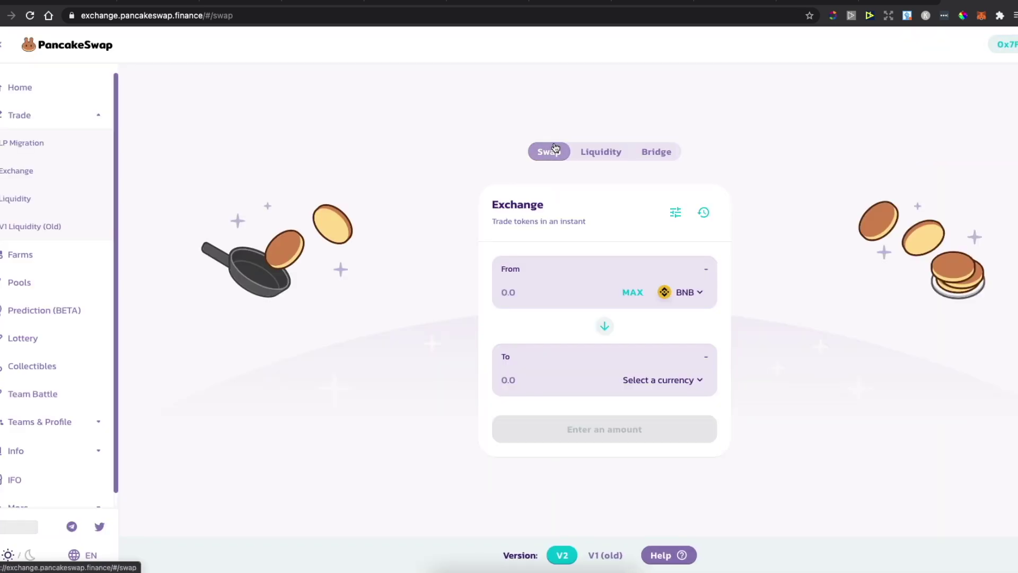
{"action": "left_click", "coordinate": [648, 380]}
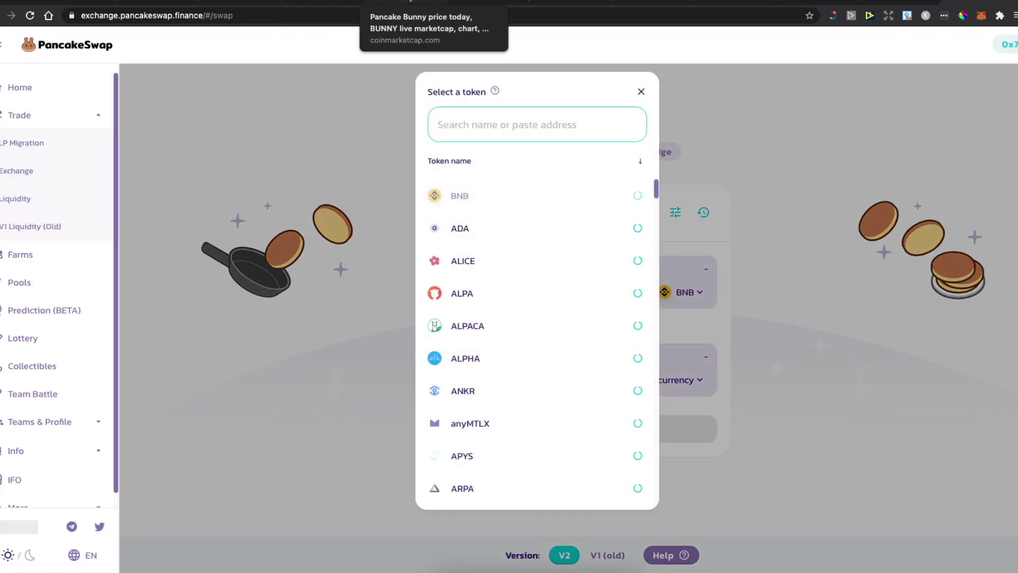
Copy Pancake Bunny's Binance Smart Chain contract address from CoinMarketCap.
{"action": "left_click", "coordinate": [375, 2]}
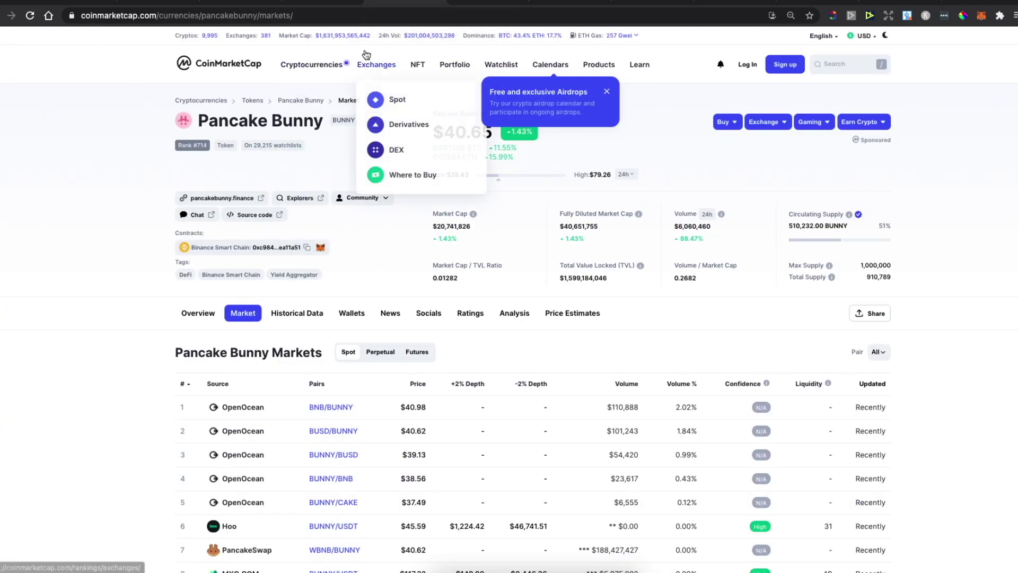
{"action": "left_click", "coordinate": [309, 248]}
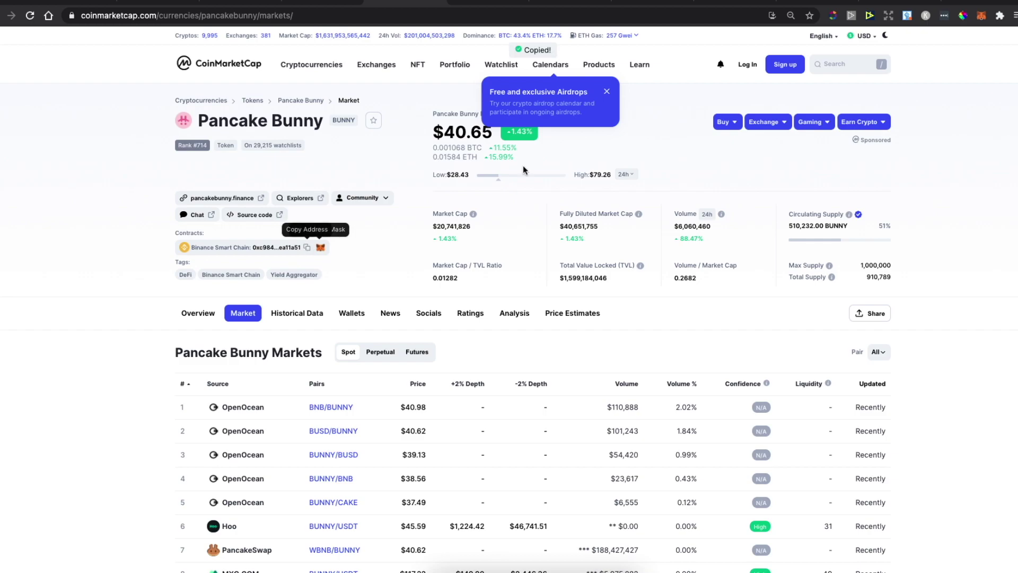
Search the pasted contract address and choose BUNNY as the token to receive for BNB.
{"action": "key", "text": "ctrl+shift+Tab"}
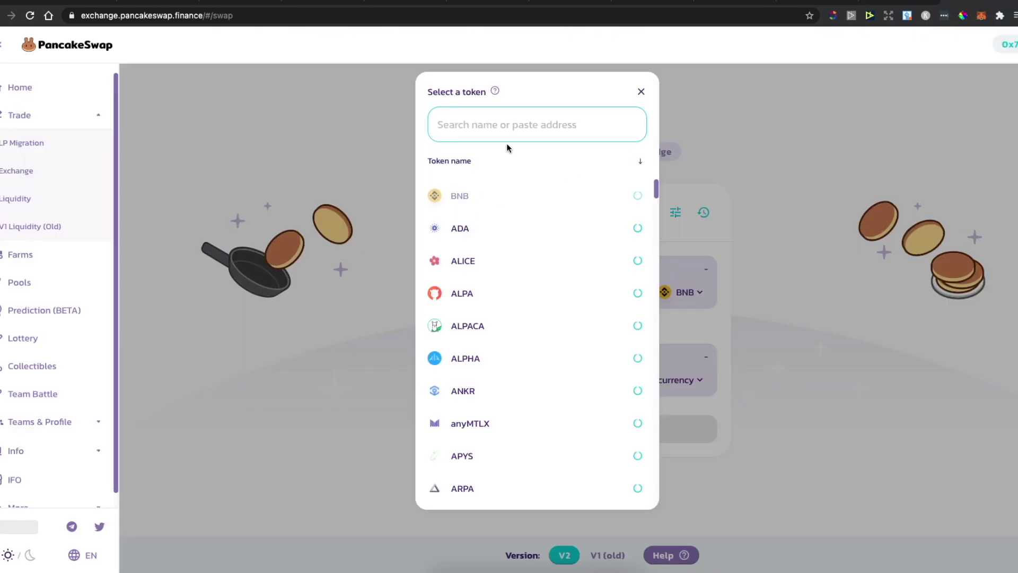
{"action": "key", "text": "ctrl+v"}
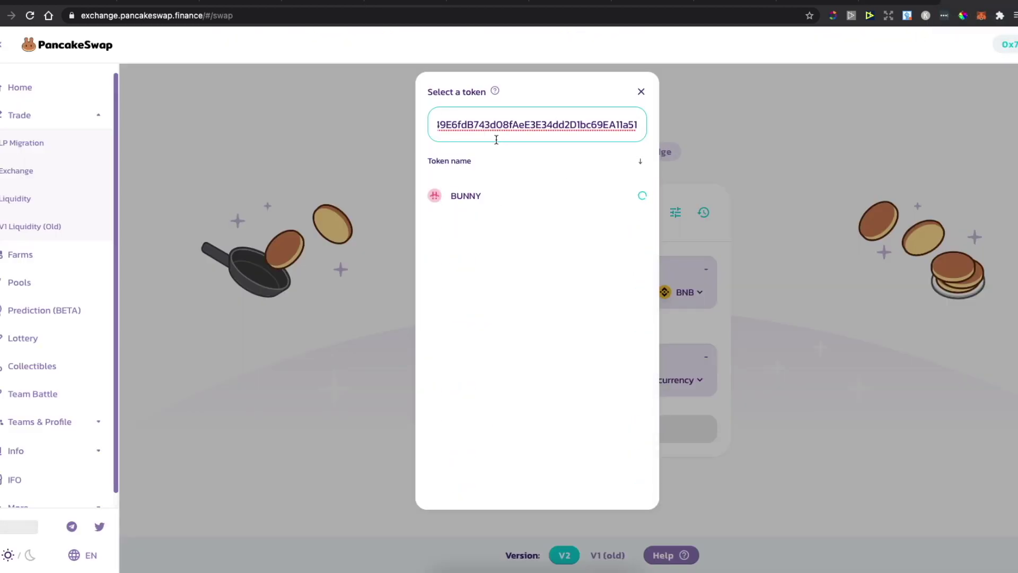
{"action": "left_click", "coordinate": [470, 201]}
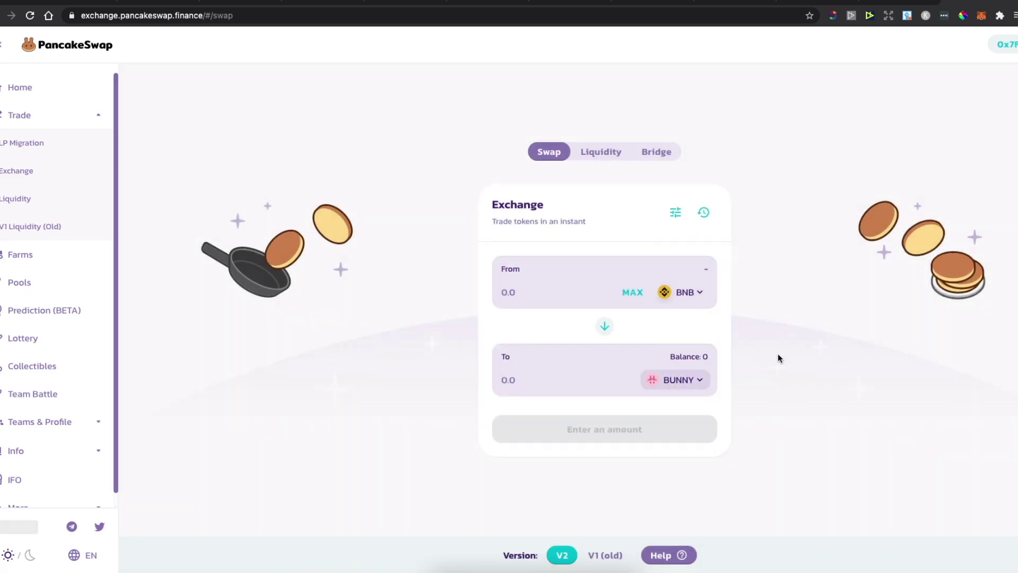